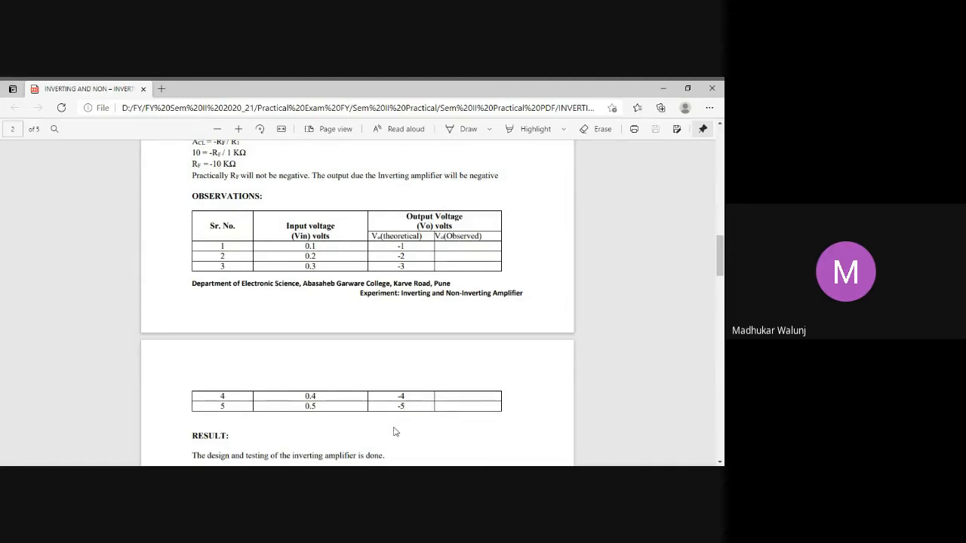
scroll(393, 431, "down", 1)
scroll(393, 431, "up", 1)
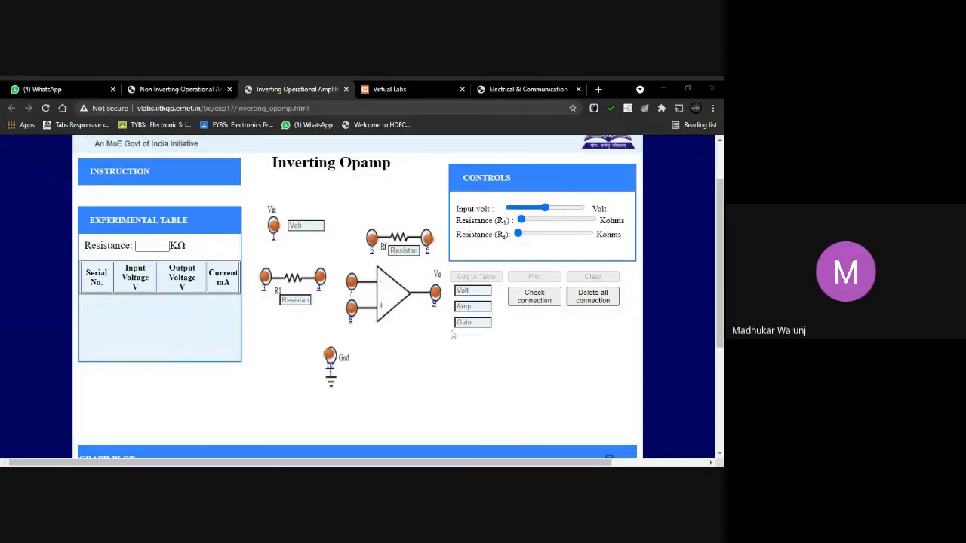
left_click(543, 365)
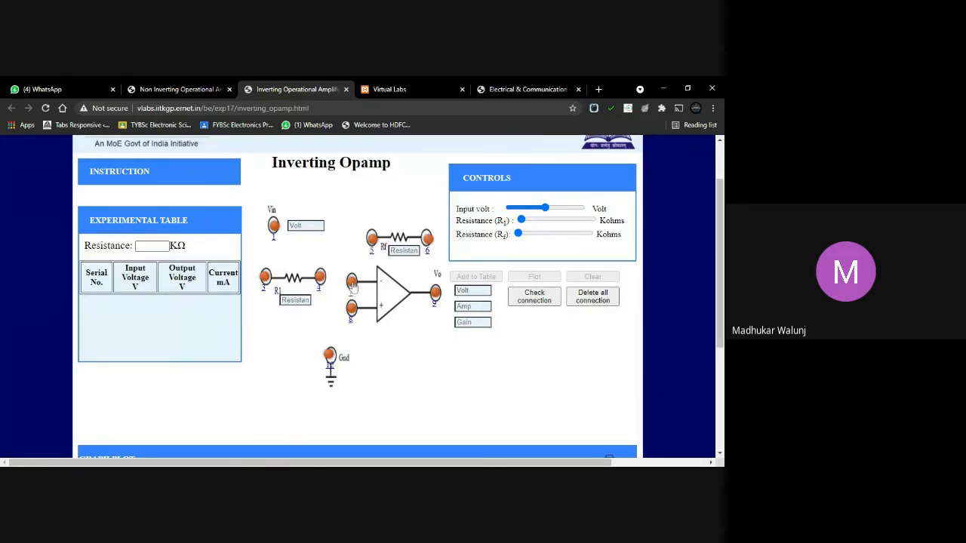
Step: Wire Vin through R1 to the op-amp's inverting input, Rf to the output and the non-inverting input to ground, and check the connections
left_click_drag(353, 285, 320, 279)
left_click_drag(266, 277, 273, 226)
left_click_drag(351, 280, 436, 292)
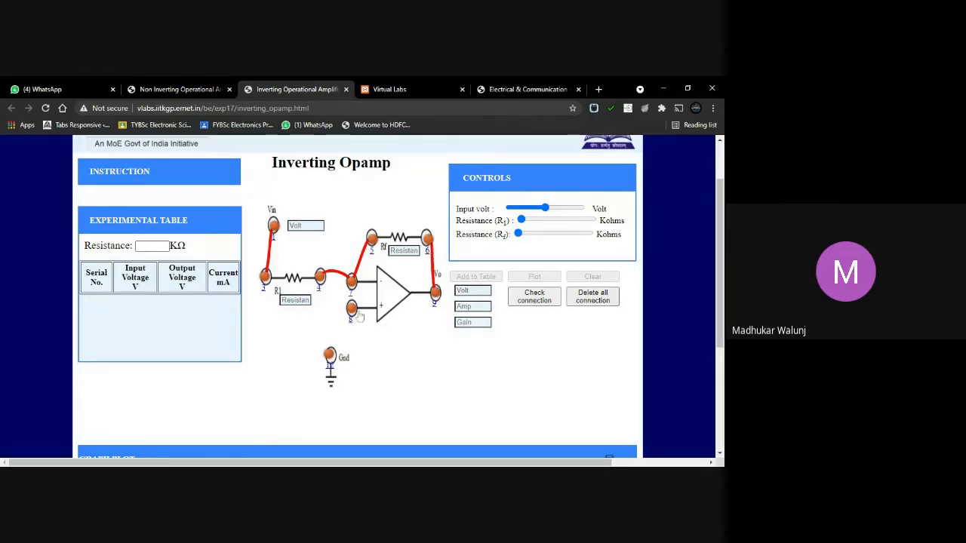
left_click_drag(351, 315, 332, 361)
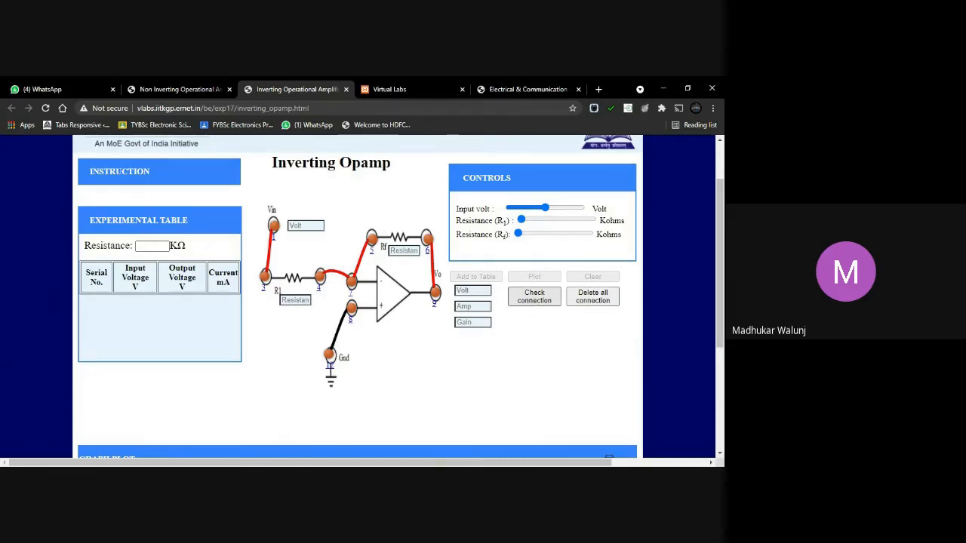
left_click(534, 296)
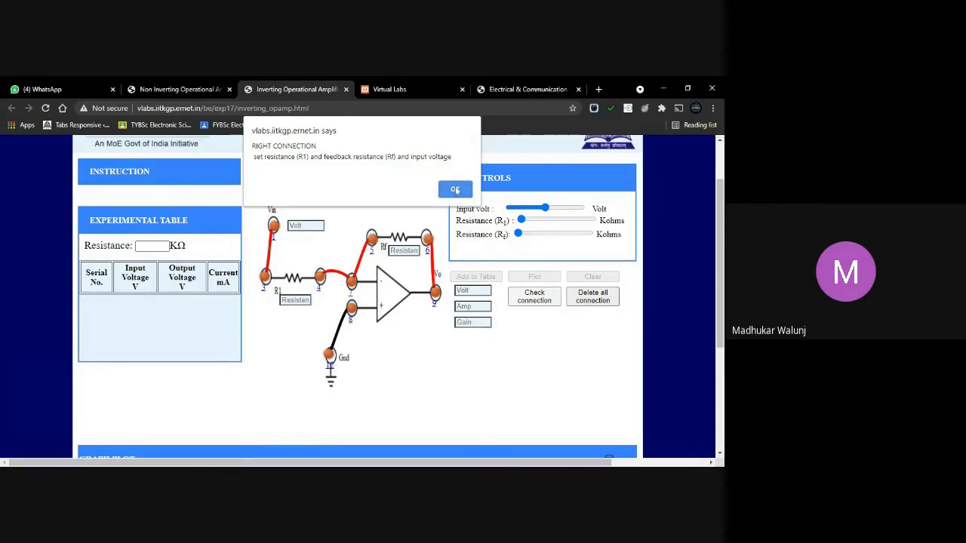
left_click(455, 188)
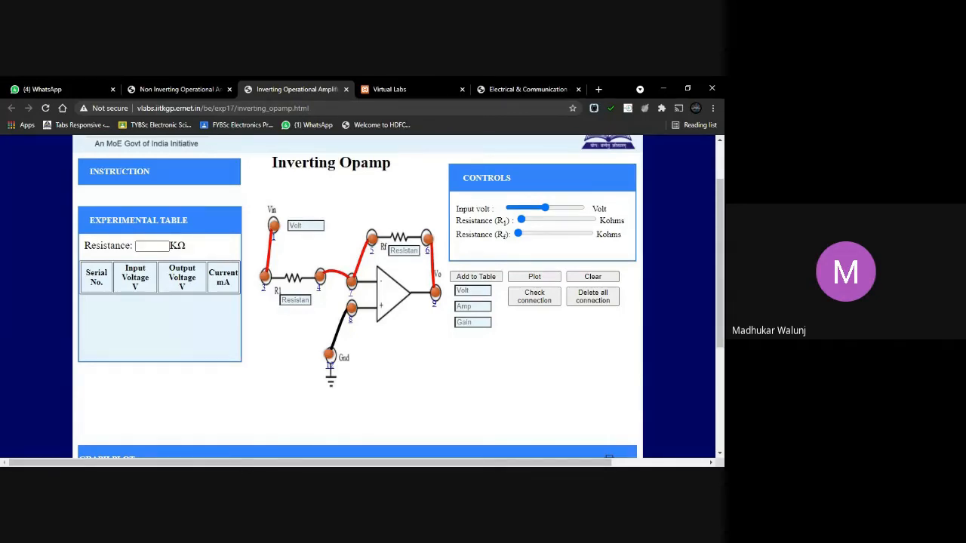
left_click(544, 208)
left_click_drag(544, 208, 592, 210)
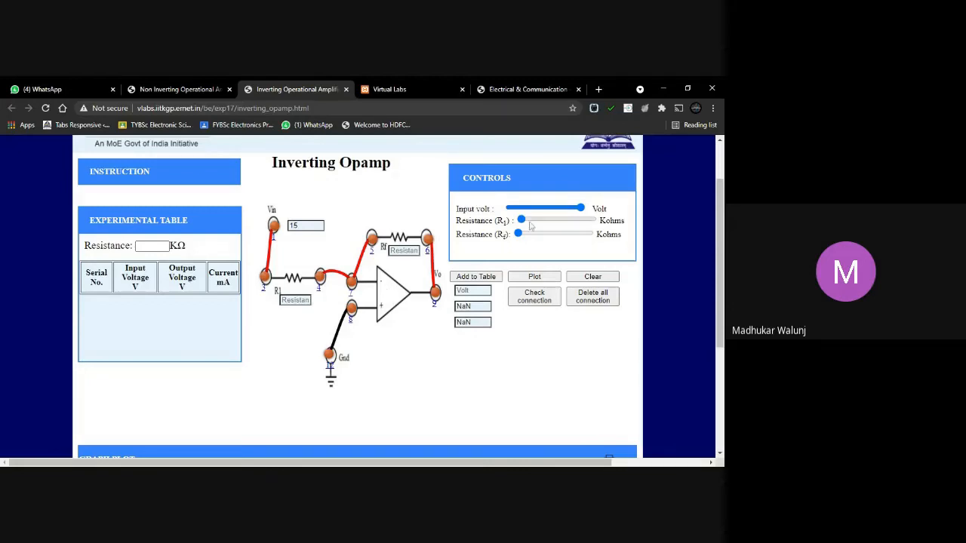
left_click_drag(581, 209, 550, 210)
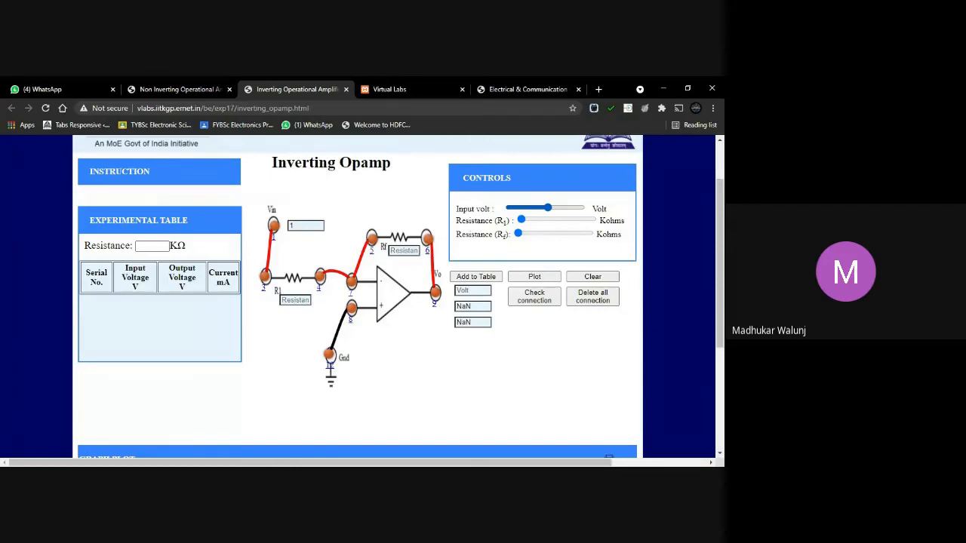
left_click(522, 221)
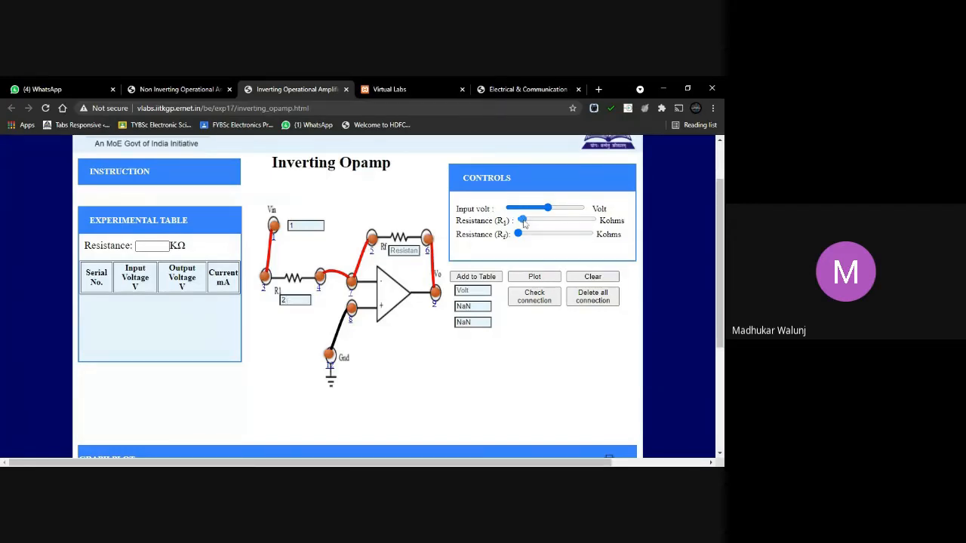
left_click_drag(523, 223, 517, 234)
left_click(526, 235)
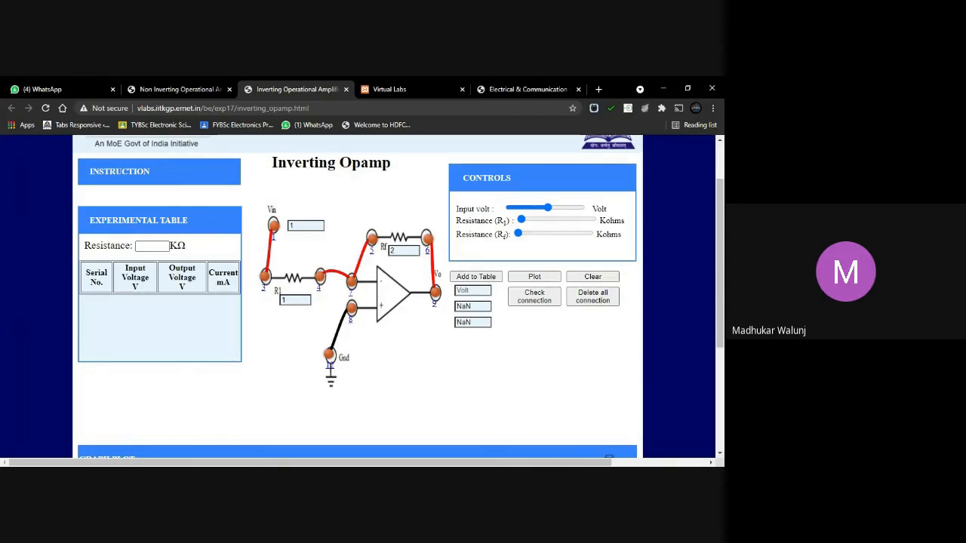
left_click(475, 277)
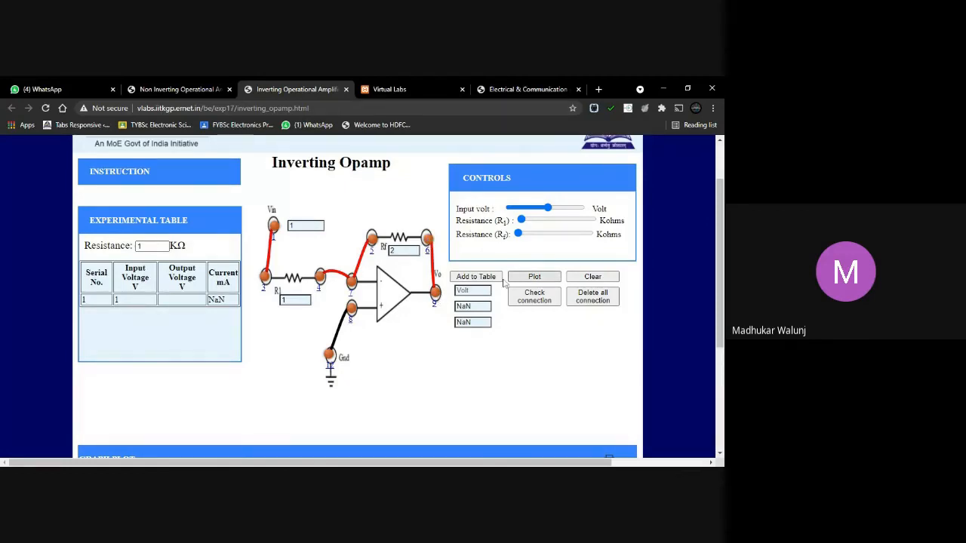
left_click(587, 278)
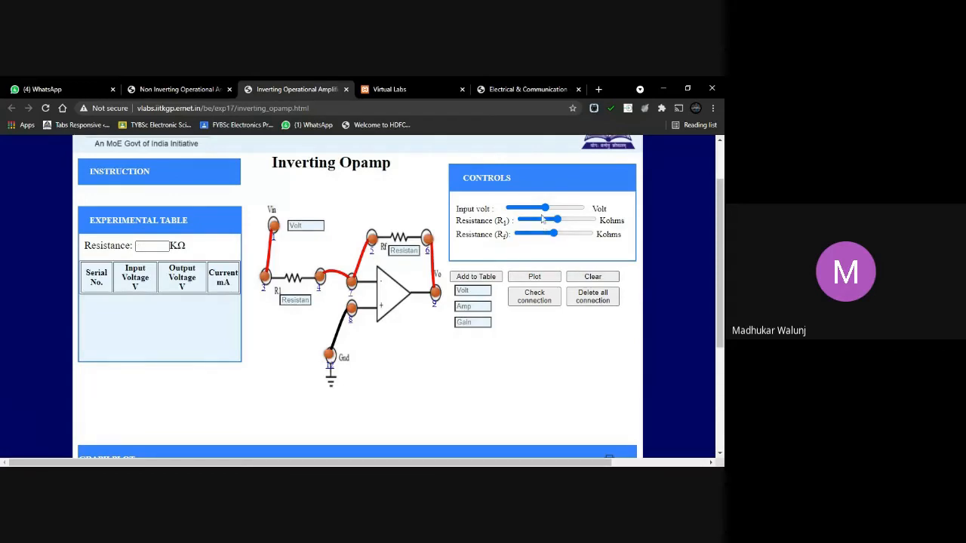
Step: With R1 at 1 kΩ and Rf at 2 kΩ, add readings for input voltages of 1, 2 and 3 V to the experimental table
mouse_move(557, 220)
left_mouse_down()
mouse_move(520, 220)
mouse_move(518, 235)
mouse_move(549, 209)
left_mouse_up()
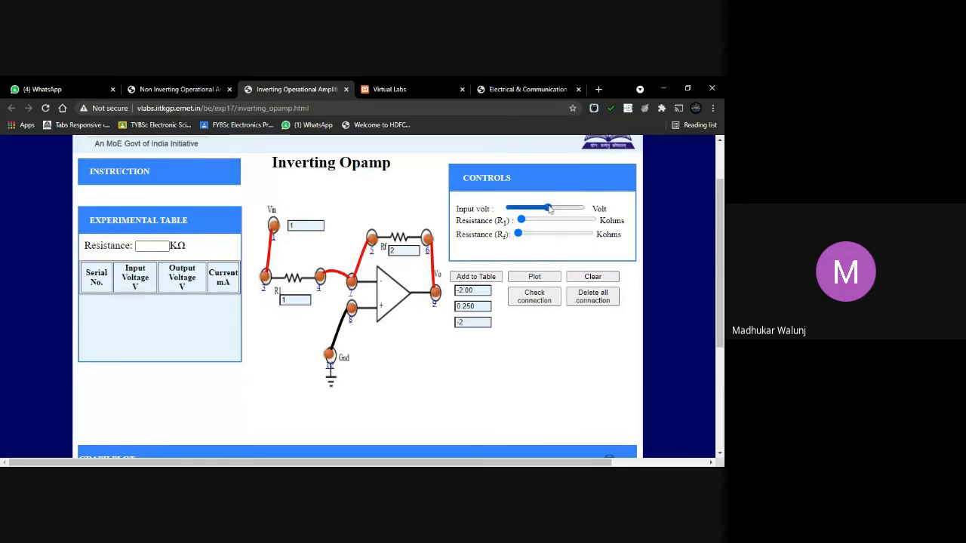
left_click(495, 277)
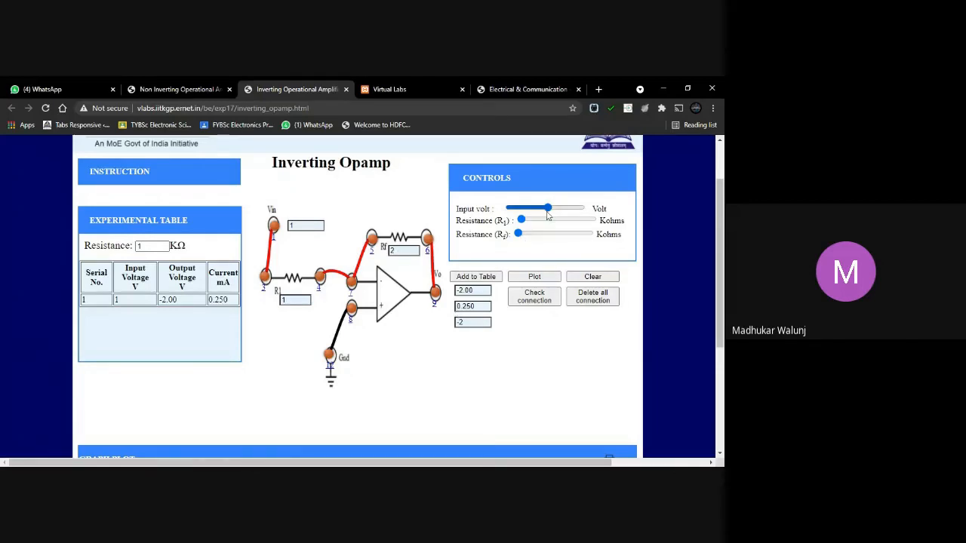
left_click_drag(548, 209, 551, 211)
left_click(474, 277)
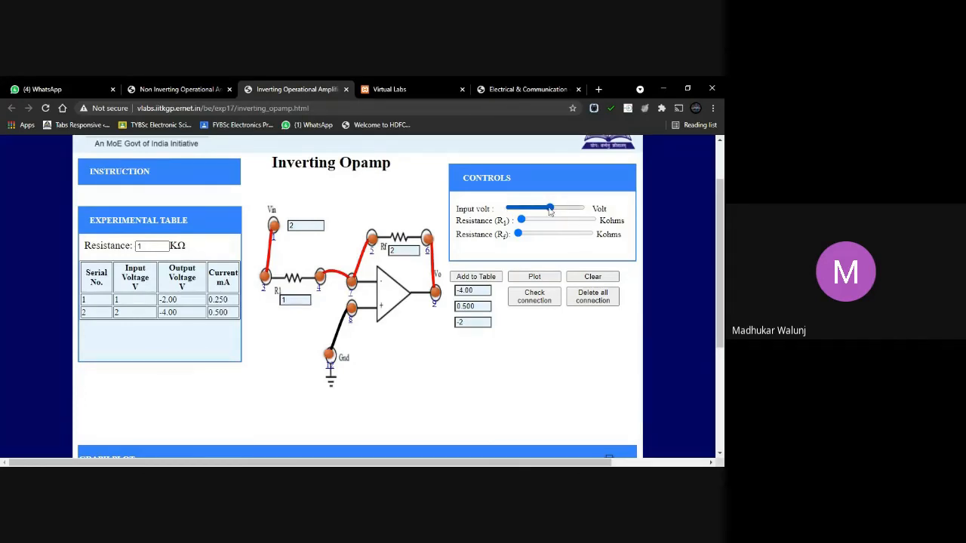
left_click_drag(548, 212, 553, 212)
left_click(485, 278)
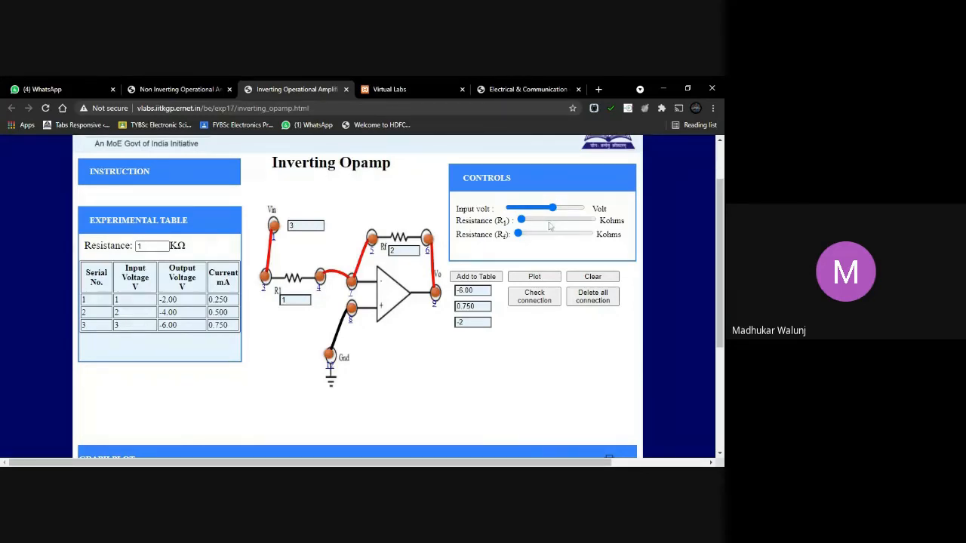
Step: Add readings for input voltages of -1 V and -2 V to the experimental table
left_click_drag(555, 209, 542, 209)
left_click(483, 276)
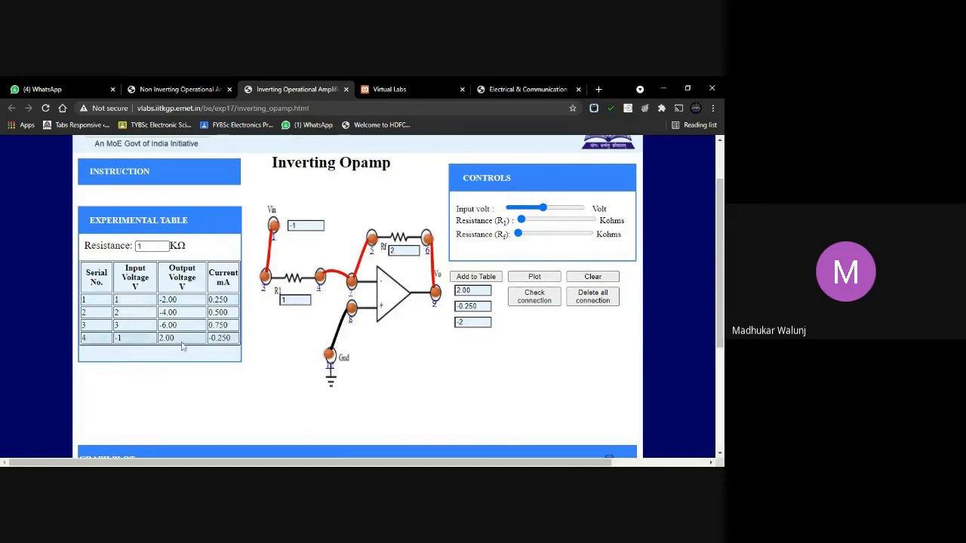
left_click(541, 210)
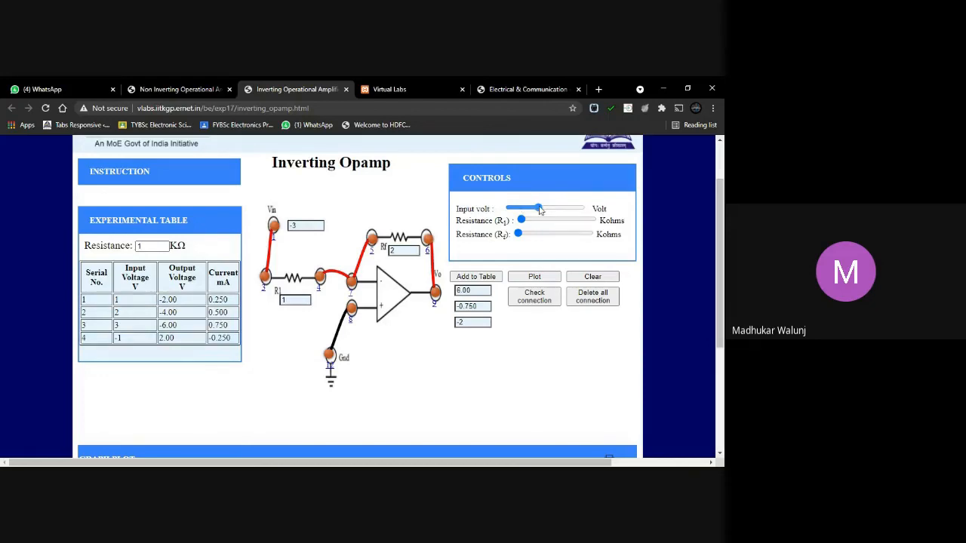
left_click(488, 278)
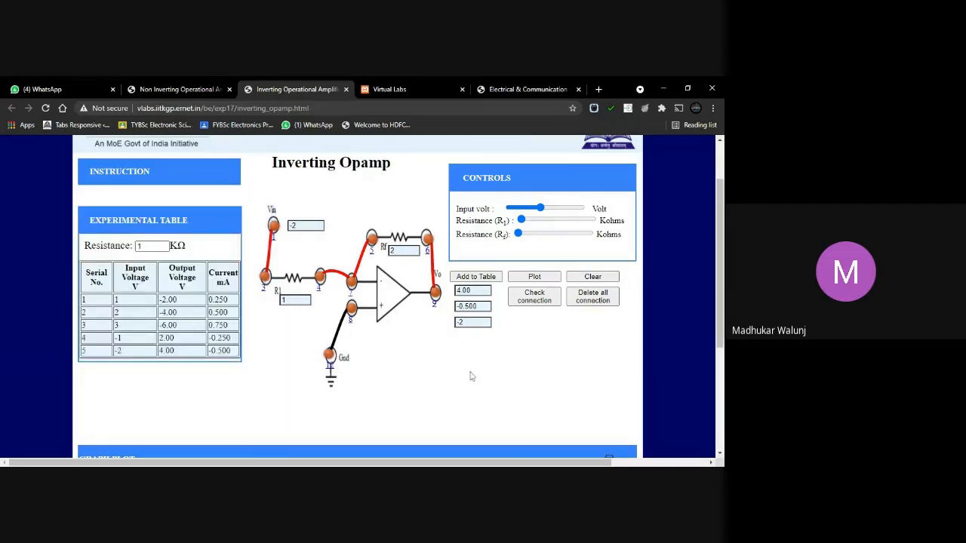
Step: Clear the results and add -15 V input readings with R1 at 1 kΩ, first with Rf at 2 kΩ and again with Rf at 14 kΩ
left_click(589, 277)
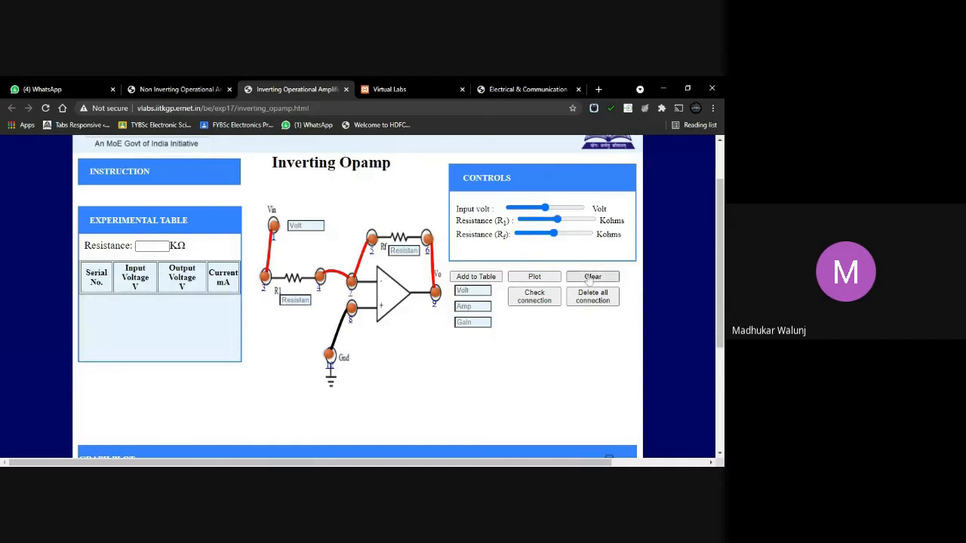
left_click_drag(555, 234, 504, 235)
left_click_drag(556, 219, 504, 211)
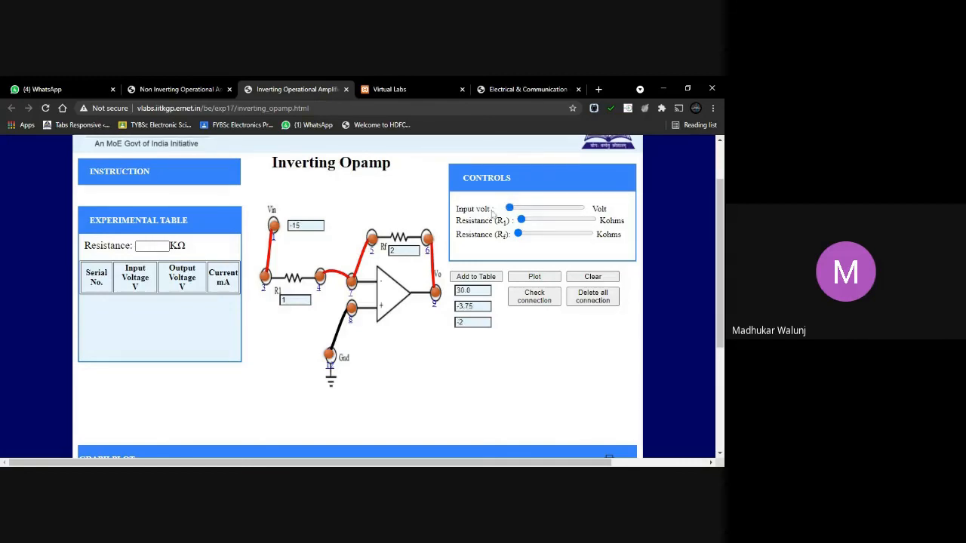
left_click(477, 277)
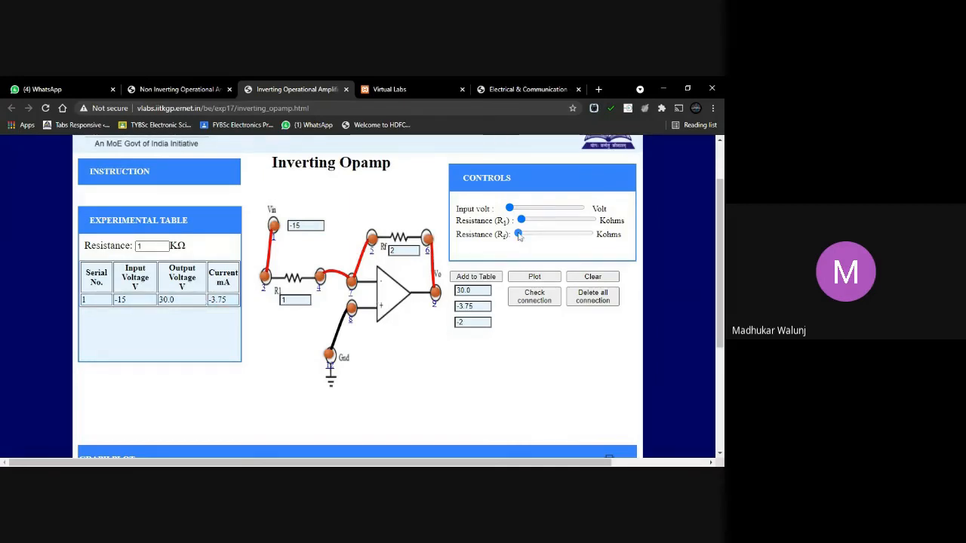
left_click_drag(519, 237, 526, 235)
left_click(490, 277)
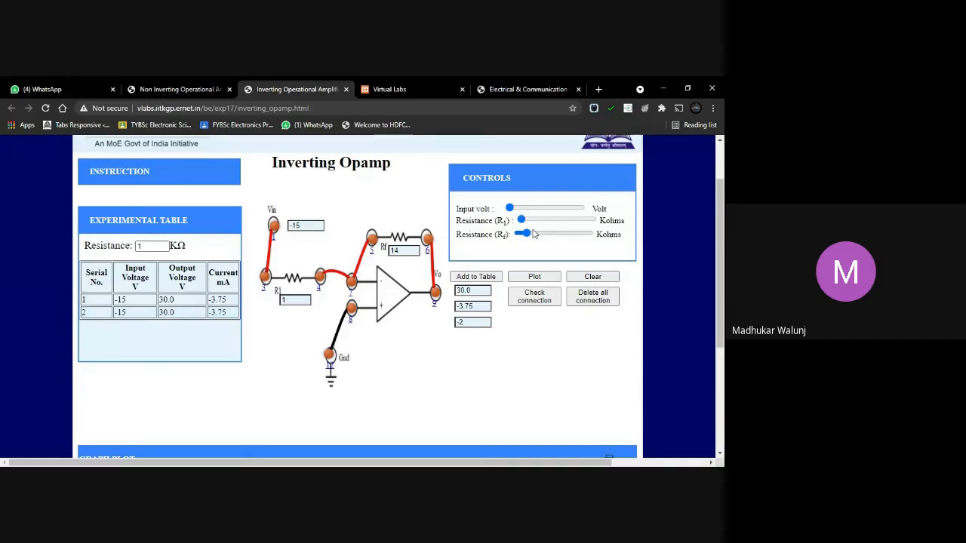
Step: Clear the results and add a reading with Rf at 27 kΩ, R1 at 1 kΩ and an input voltage of -15 V
left_click(586, 278)
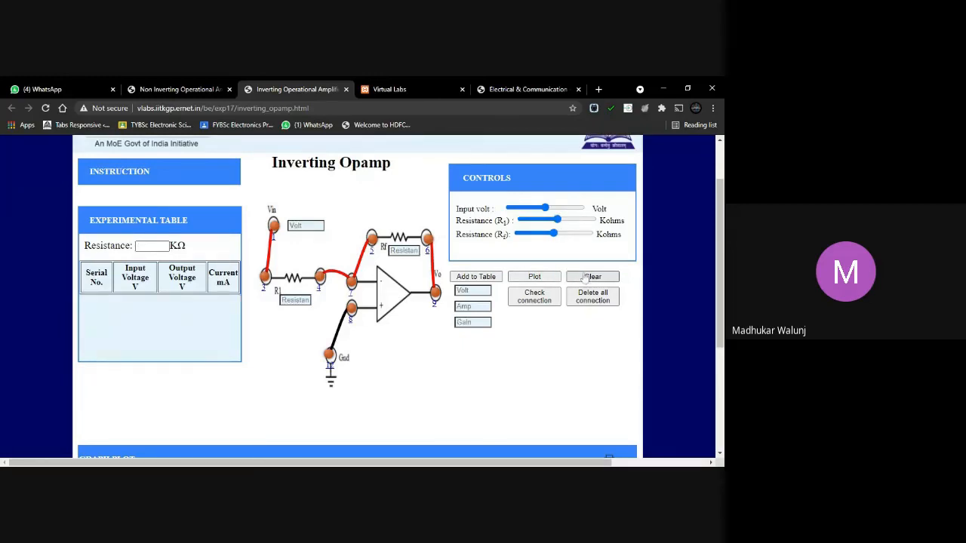
left_click(537, 233)
left_click_drag(561, 219, 510, 208)
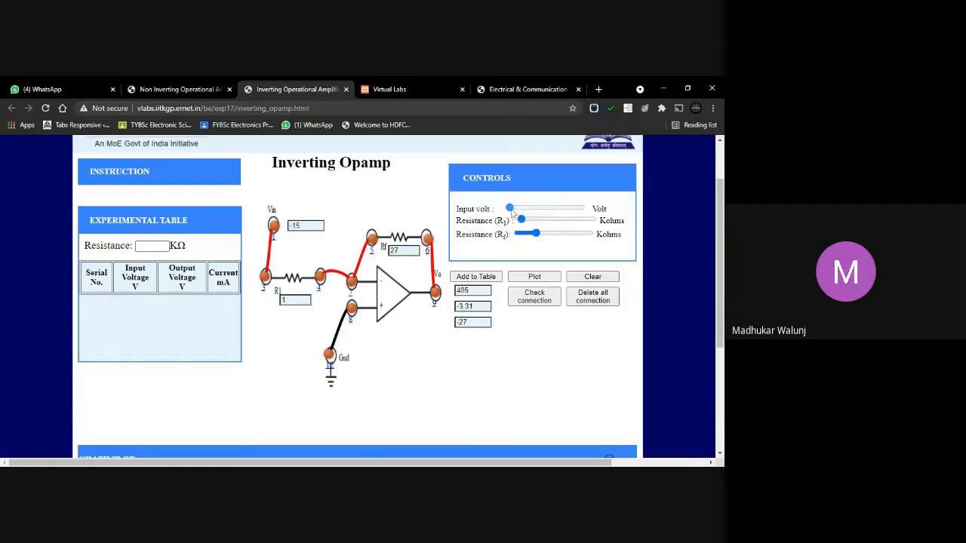
left_click(488, 277)
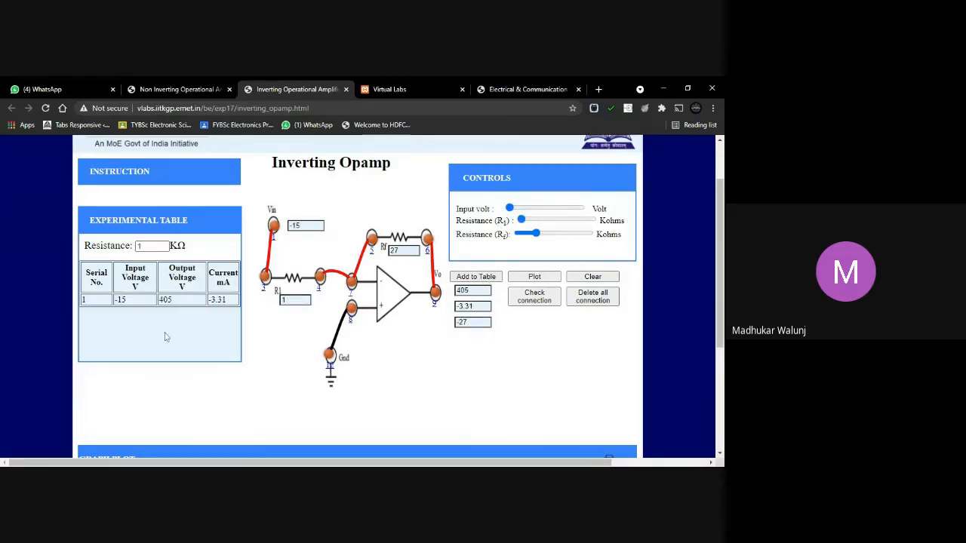